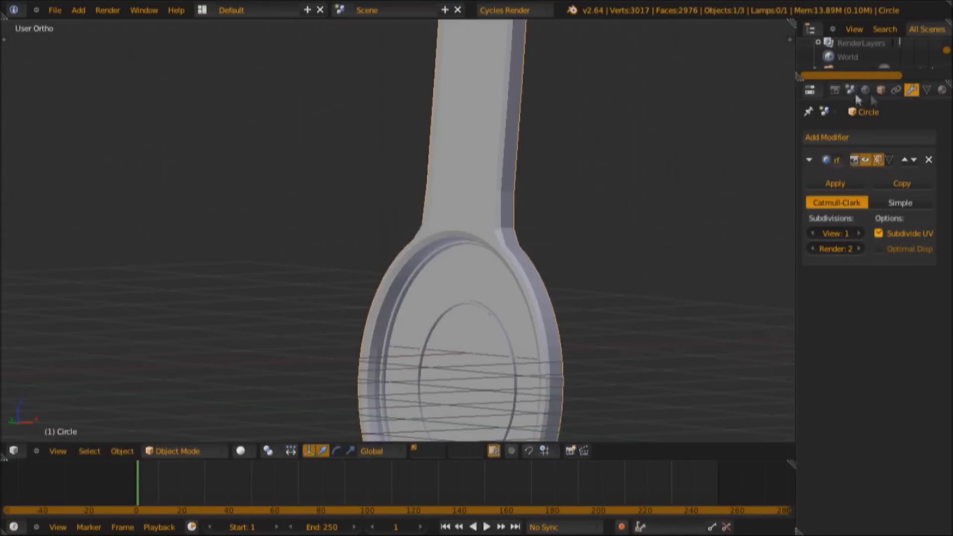
Show the earcup's transform properties and enter Edit Mode on the earcup mesh
click(880, 89)
key(Tab)
Orbit around the headphone and extrude an edge loop outward from the earcup's inner ring
middle_drag(447, 238, 521, 240)
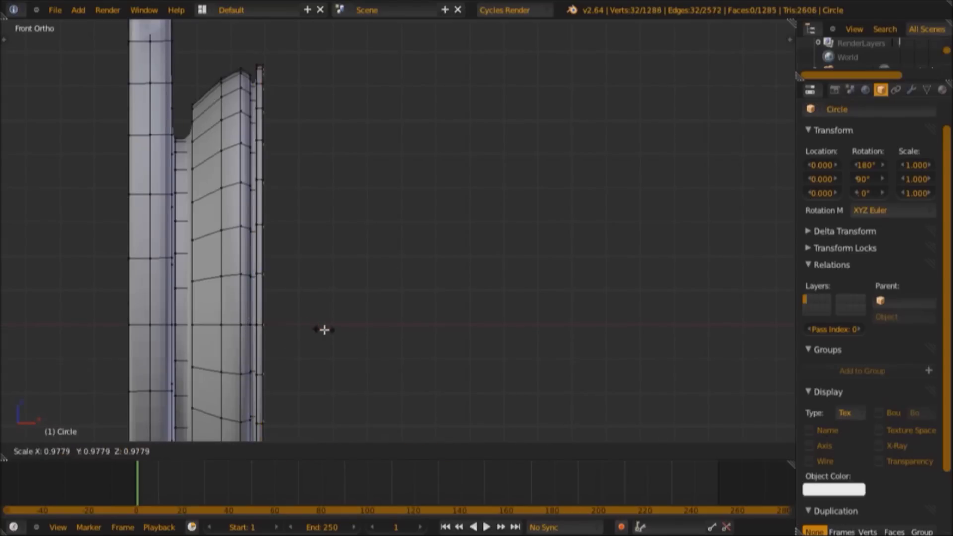
key(e)
click(485, 342)
Scale and extrude further earcup rings in wireframe, moving the newest loop inward into a rolled rim
click(475, 353)
key(z)
key(z)
key(z)
click(385, 284)
key(z)
key(z)
key(z)
key(z)
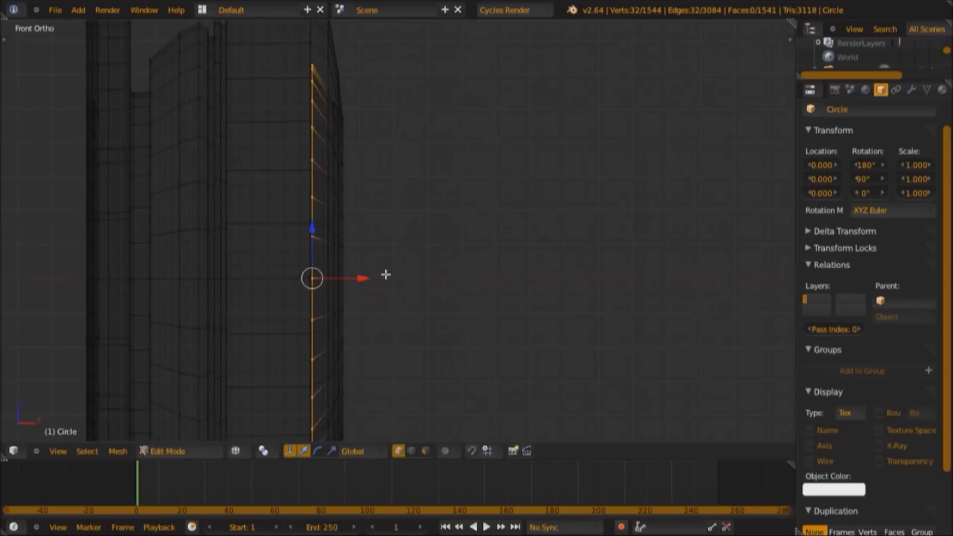
key(e)
click(294, 275)
key(z)
key(z)
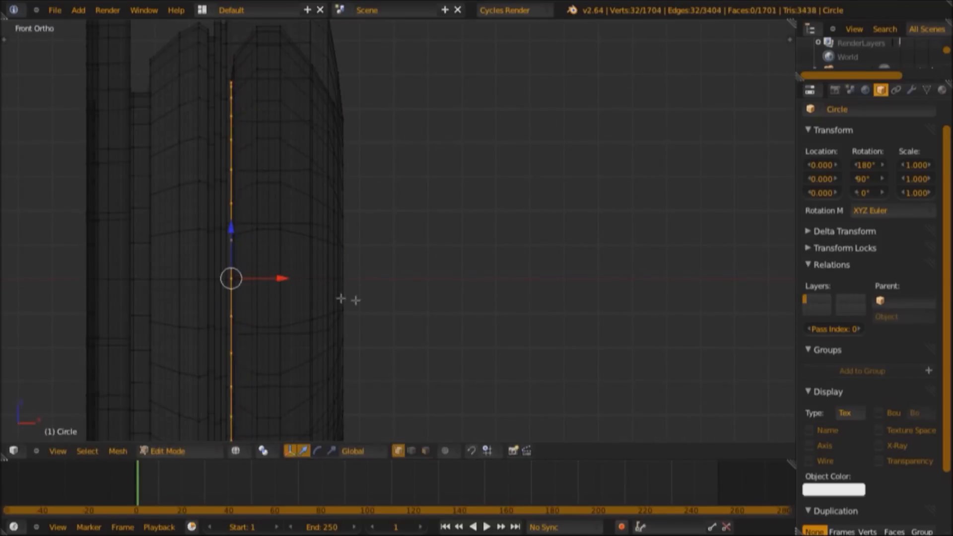
Zoom out, preview the earcup in solid shading, and select the single top vertex
key(z)
scroll(270, 290, down, 5)
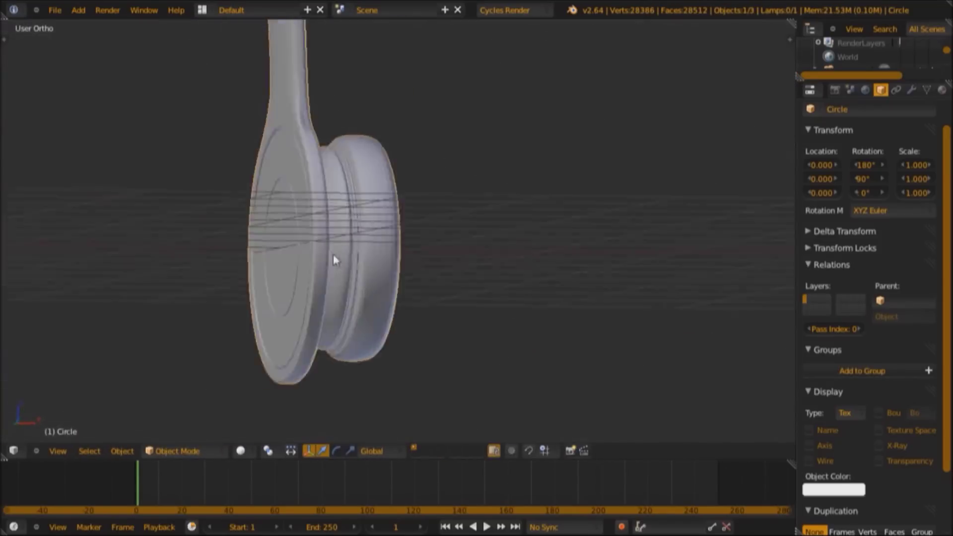
scroll(332, 255, down, 3)
key(z)
right_click(357, 111)
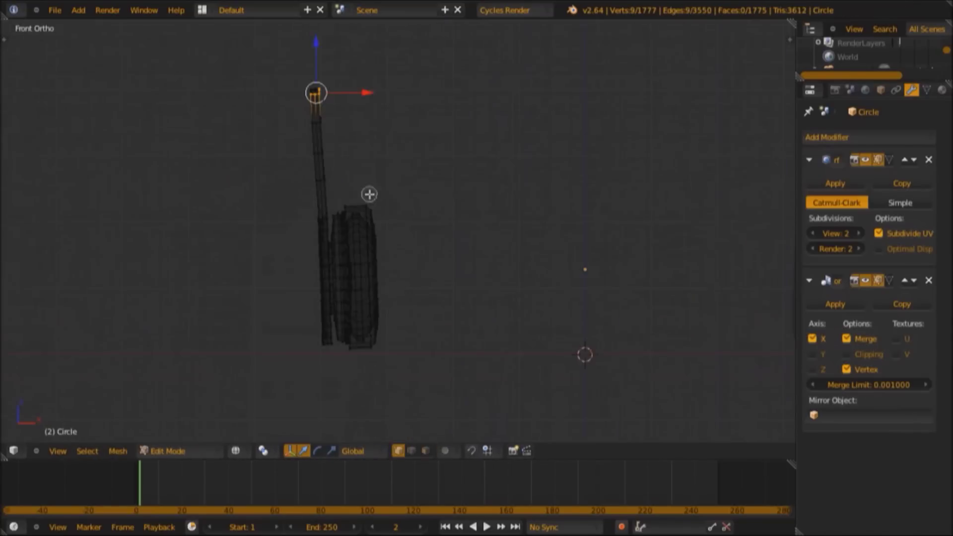
Paint-select the earcup's vertices, return to Object Mode, and bring up the Shift+S snapping options
drag(319, 319, 338, 157)
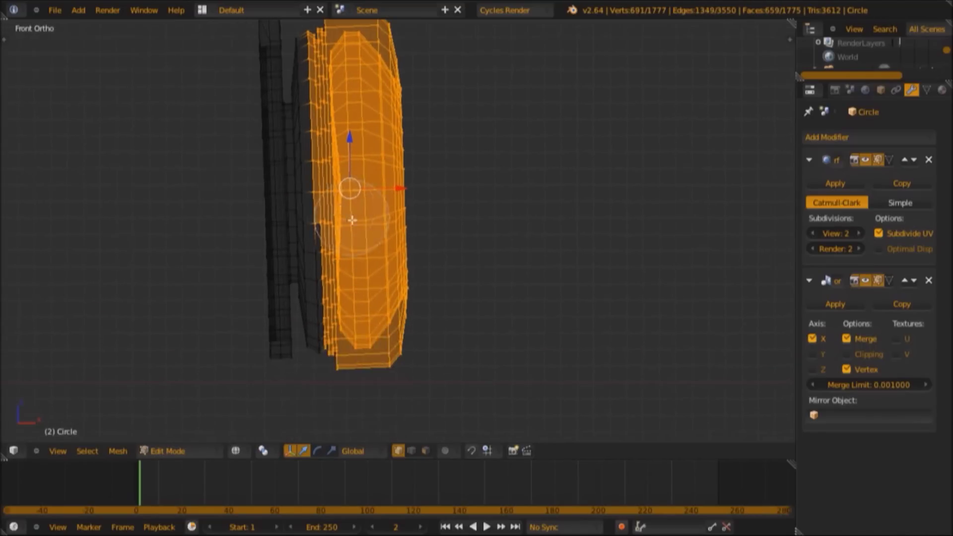
key(Tab)
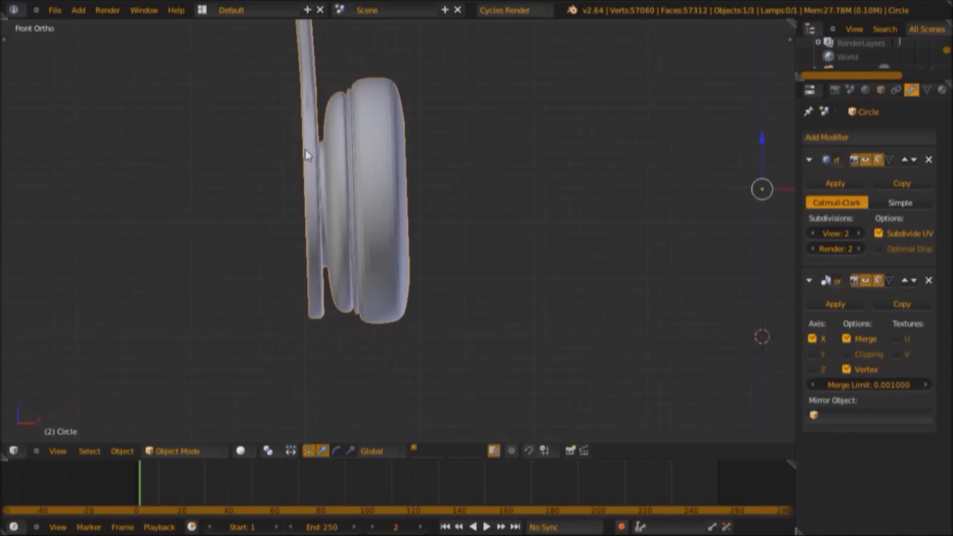
scroll(534, 288, down, 3)
key(shift+s)
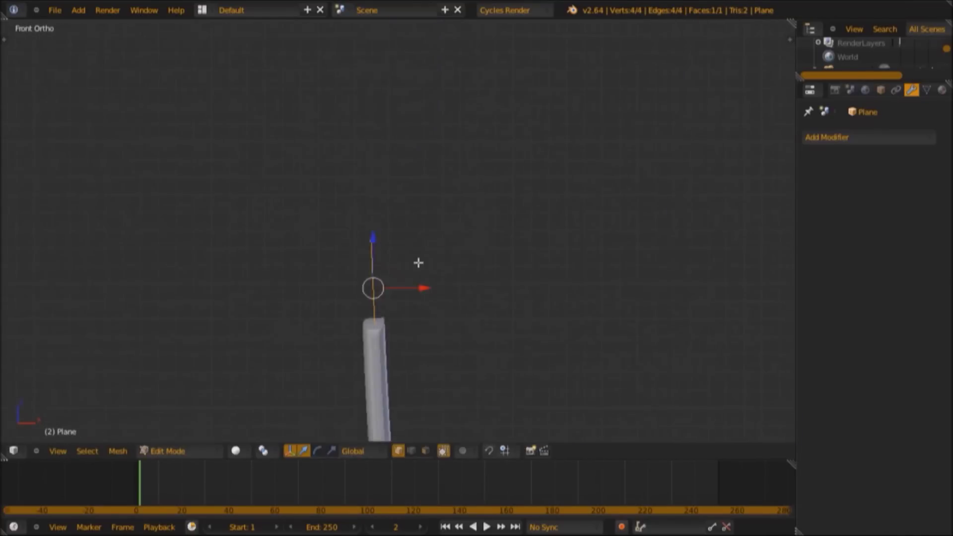
Extrude the plane into a thin slab and check the whole model in solid shading
key(e)
key(z)
click(445, 299)
middle_drag(445, 300, 403, 297)
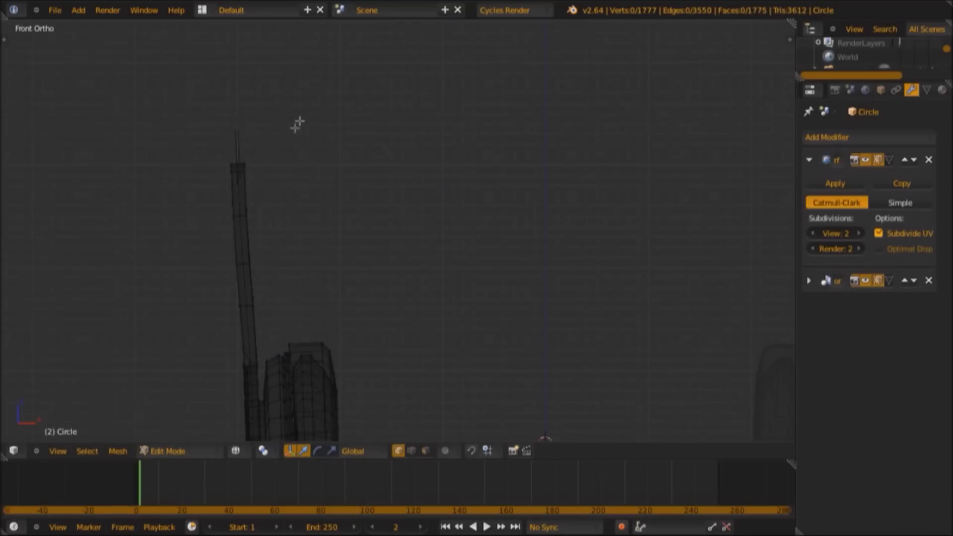
key(z)
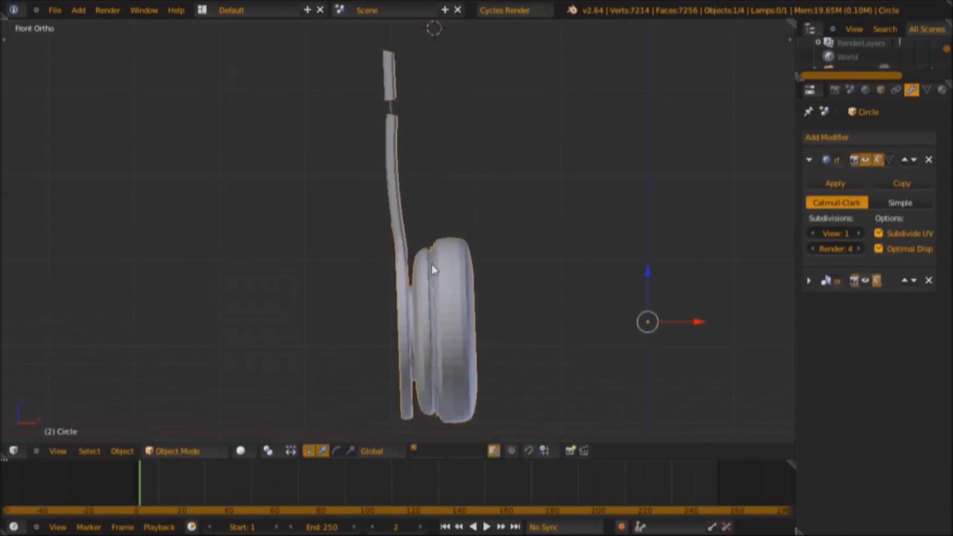
In wireframe Edit Mode, select the stray face where the headband meets the earcup
key(Tab)
key(z)
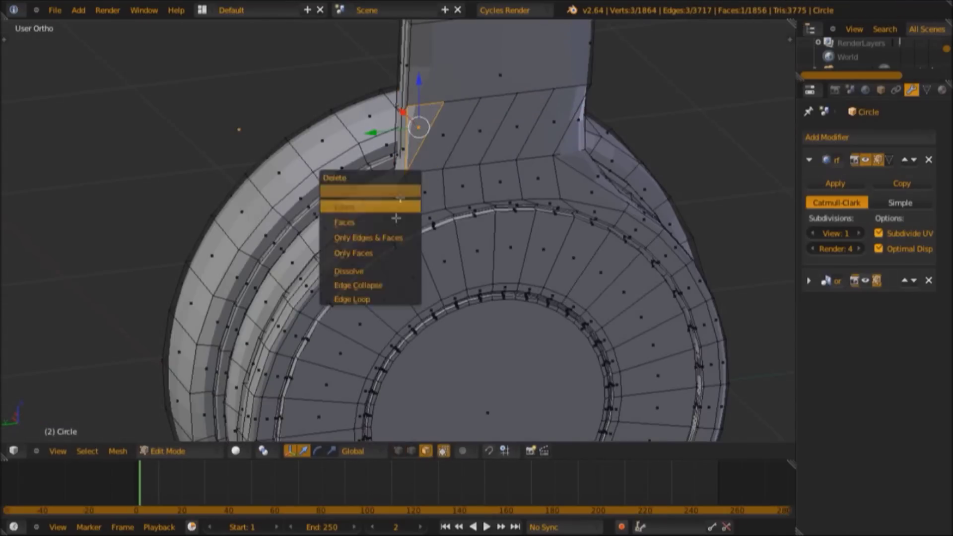
click(395, 218)
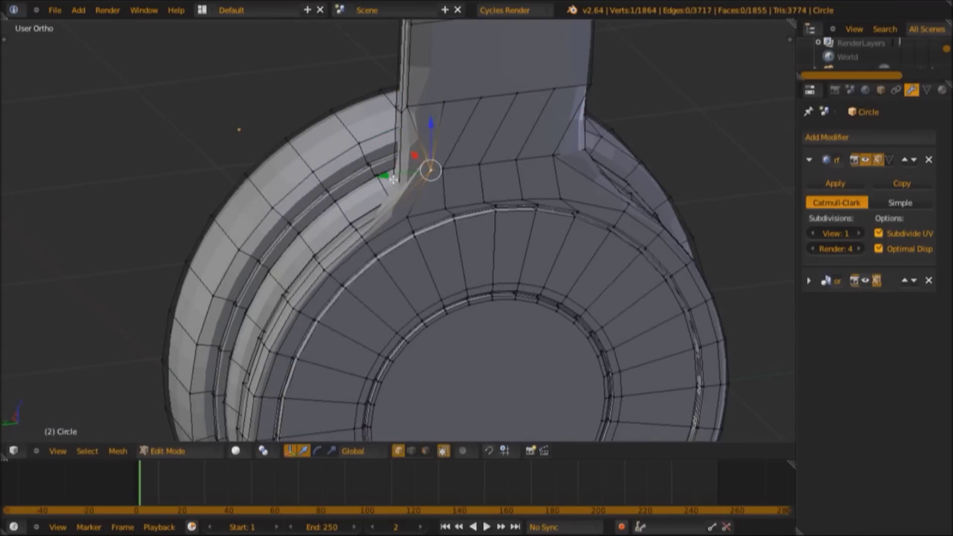
Delete the stray face at the join, fill the opening with a new face, then pan to the headband
key(x)
click(383, 135)
key(f)
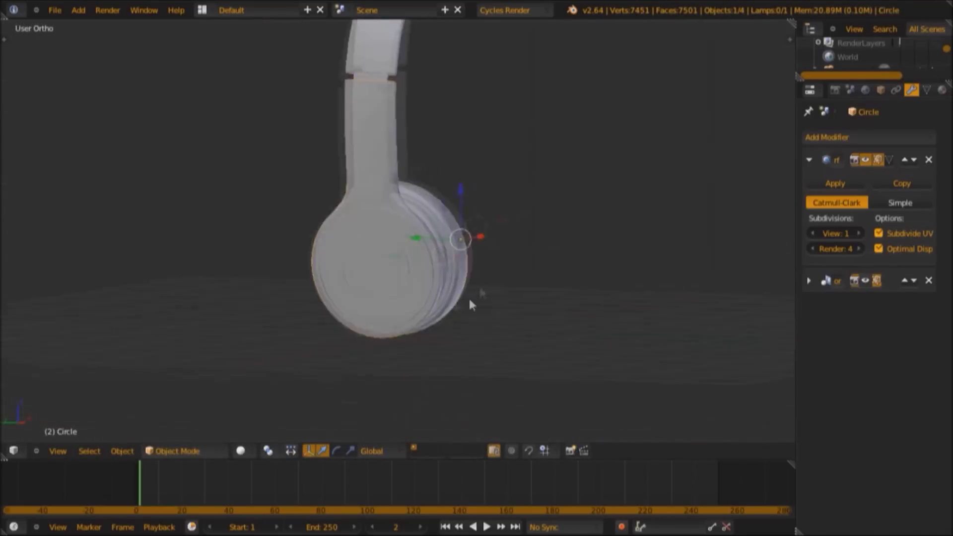
shift+middle_drag(425, 120, 466, 271)
Add a Path curve at the 3D cursor as a headband guide and move a control point
key(shift+a)
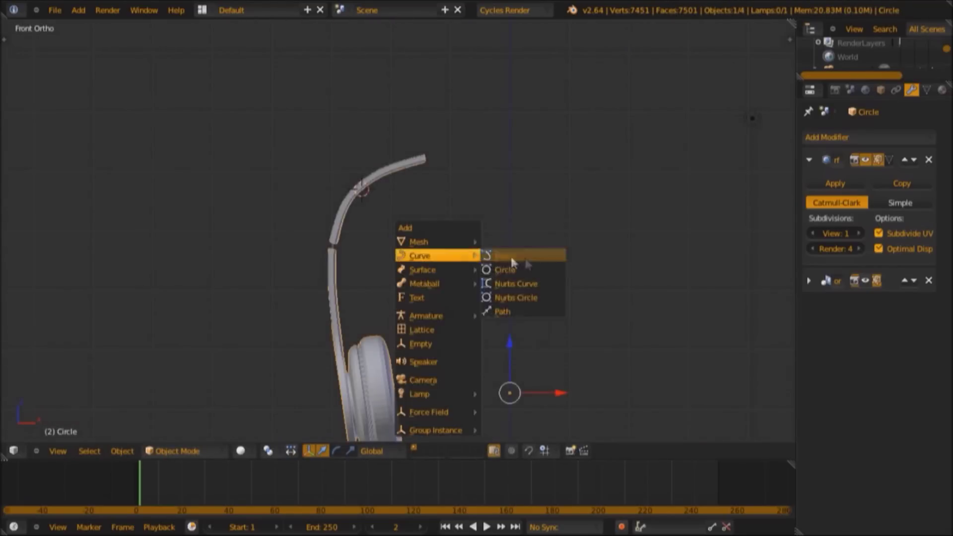
click(501, 311)
key(g)
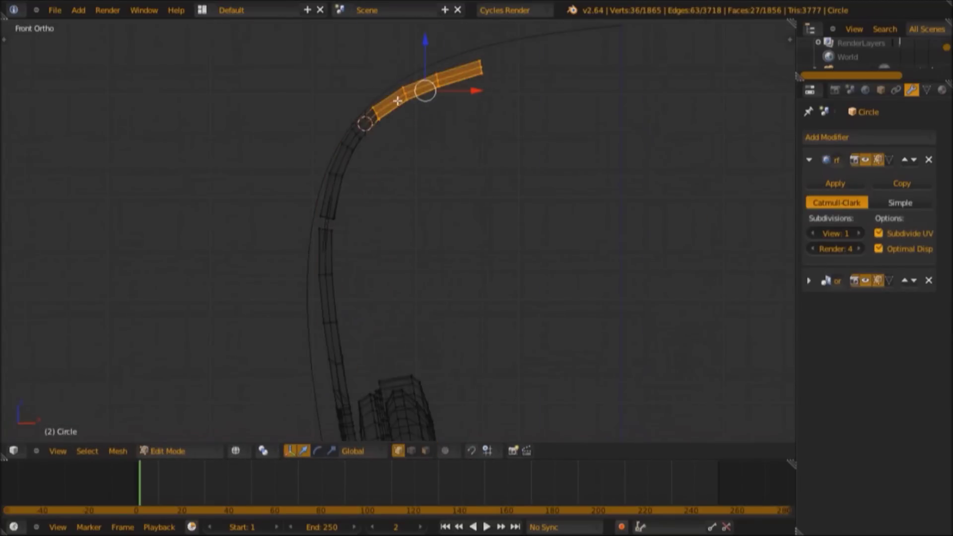
key(alt+Tab)
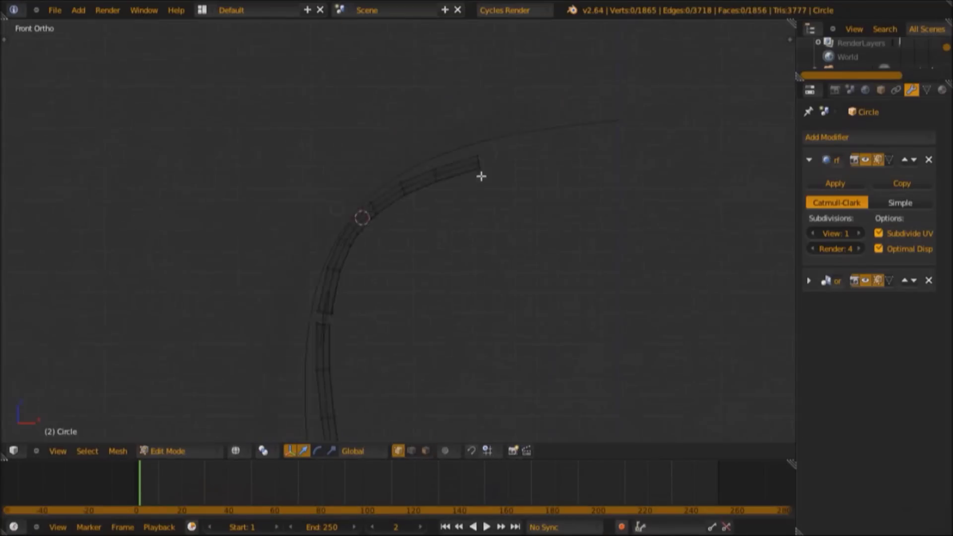
Check the arched headband from Front view in solid shading with the sidebar, then leave Edit Mode
key(z)
scroll(587, 200, down, 3)
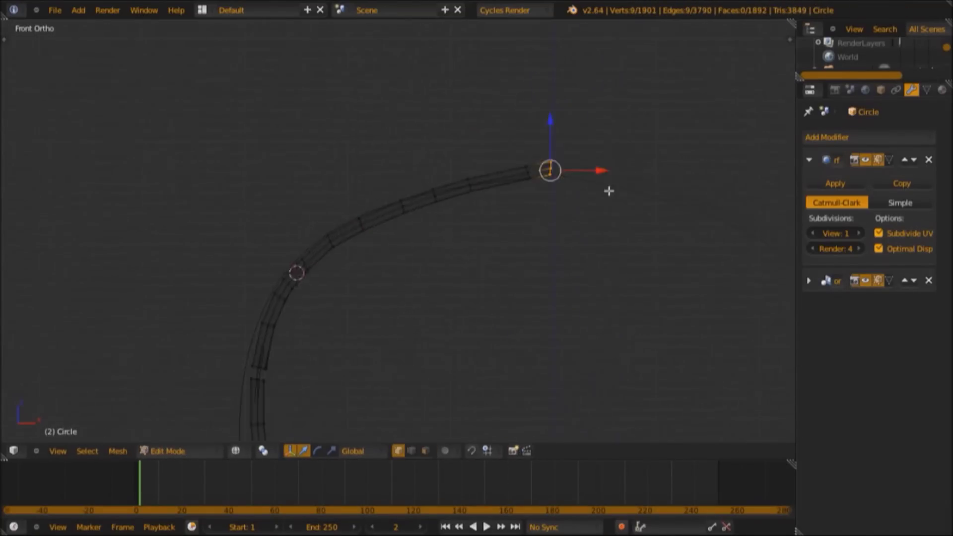
key(KP_1)
key(n)
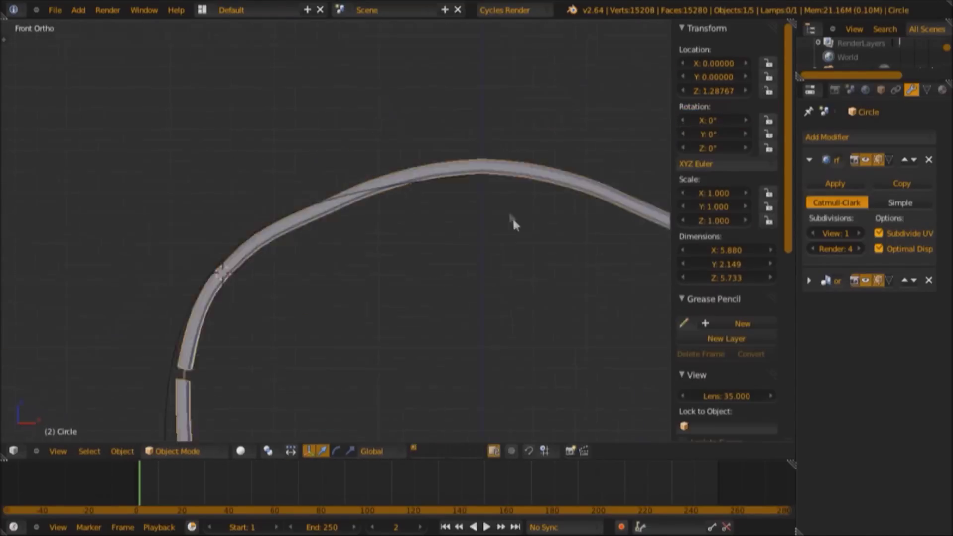
key(Tab)
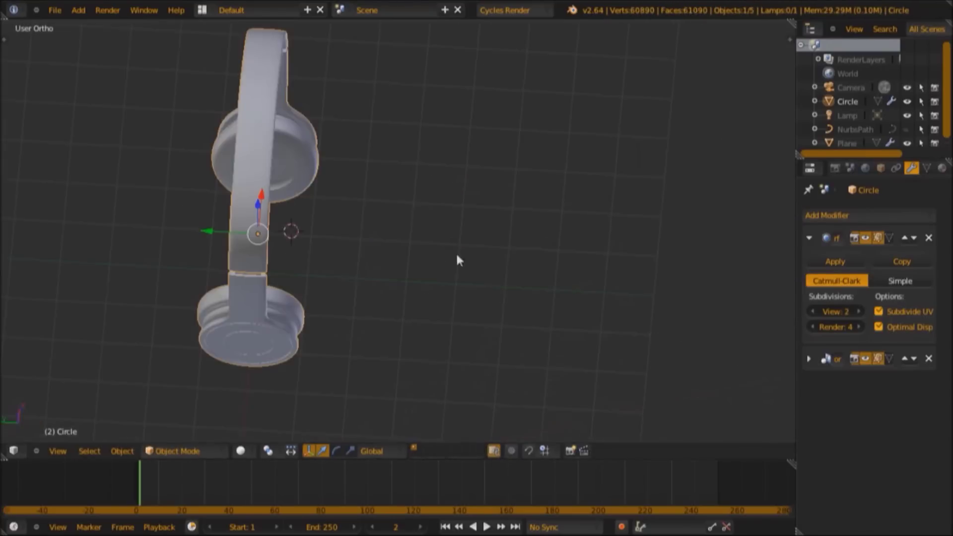
Move a headband vertex ring, deselect all, then select a short ring segment of the band
scroll(365, 257, up, 4)
key(g)
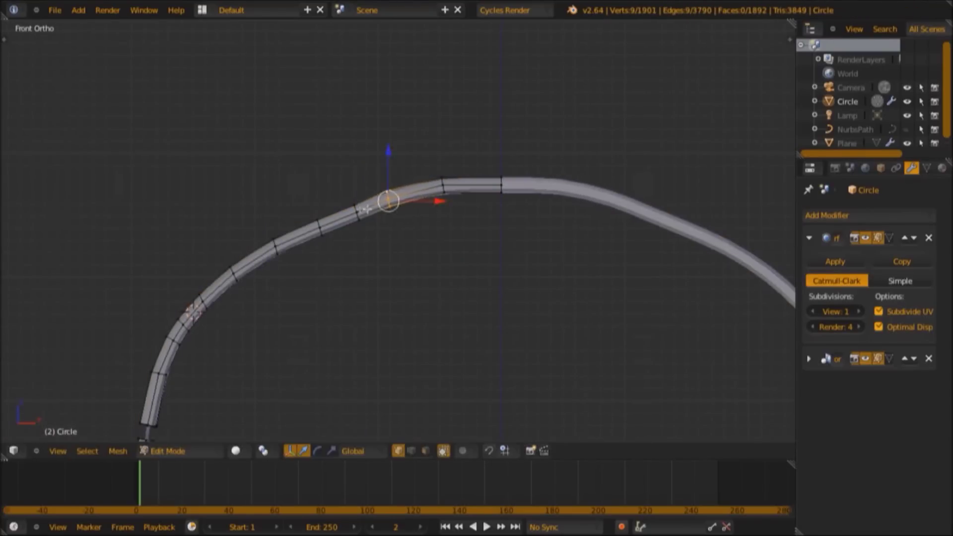
scroll(641, 272, down, 3)
scroll(264, 230, down, 2)
key(a)
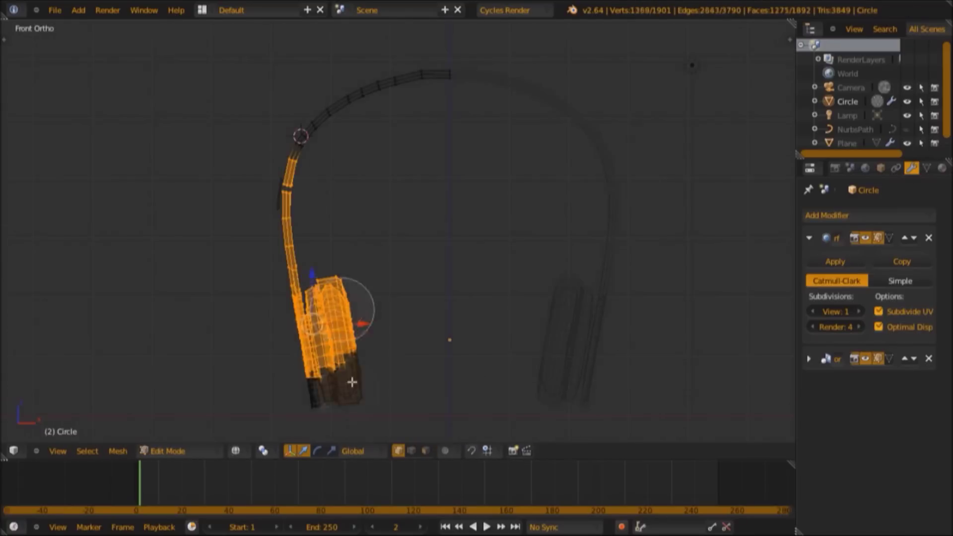
scroll(352, 381, up, 2)
alt+right_click(242, 219)
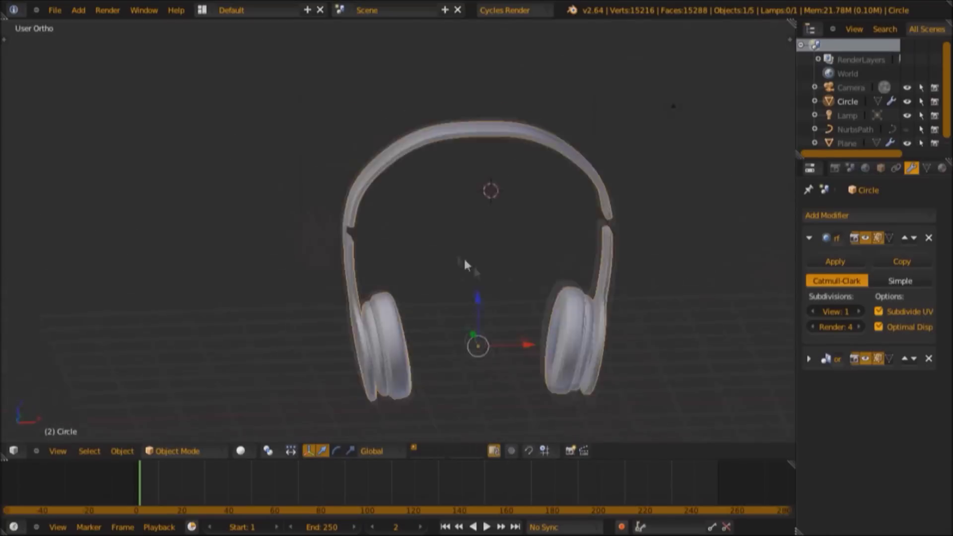
Extrude and reshape the headband top in Front view, then delete the selected faces to carve a groove
scroll(494, 127, down, 3)
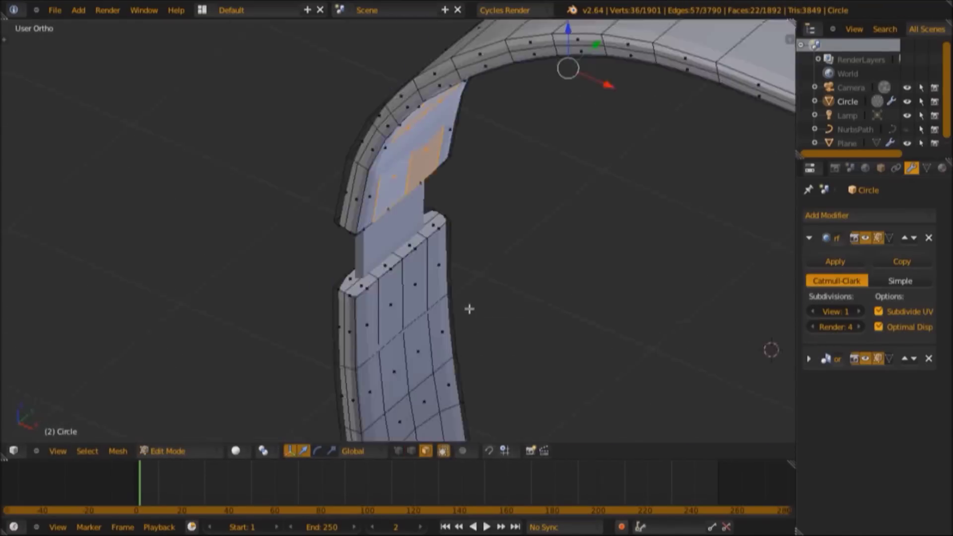
key(KP_1)
key(e)
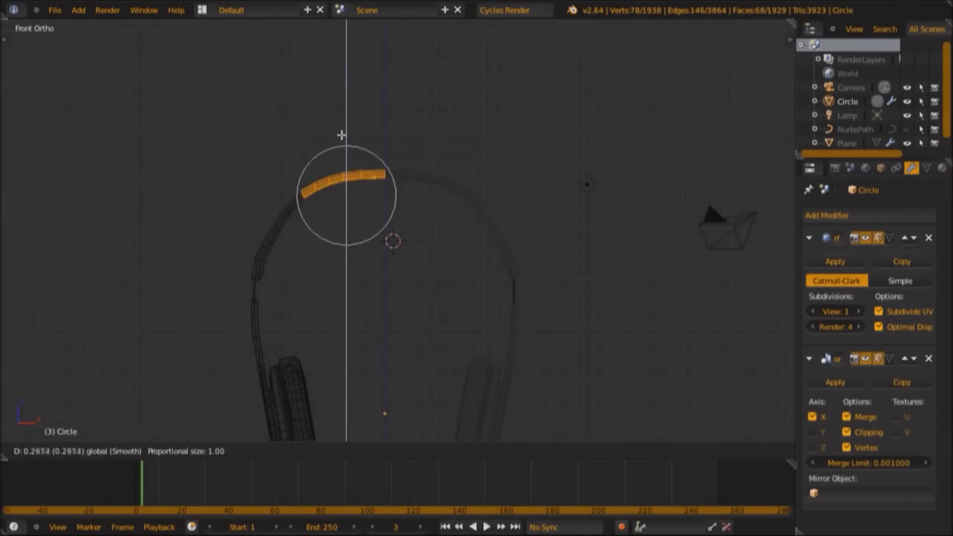
click(342, 135)
scroll(323, 136, up, 2)
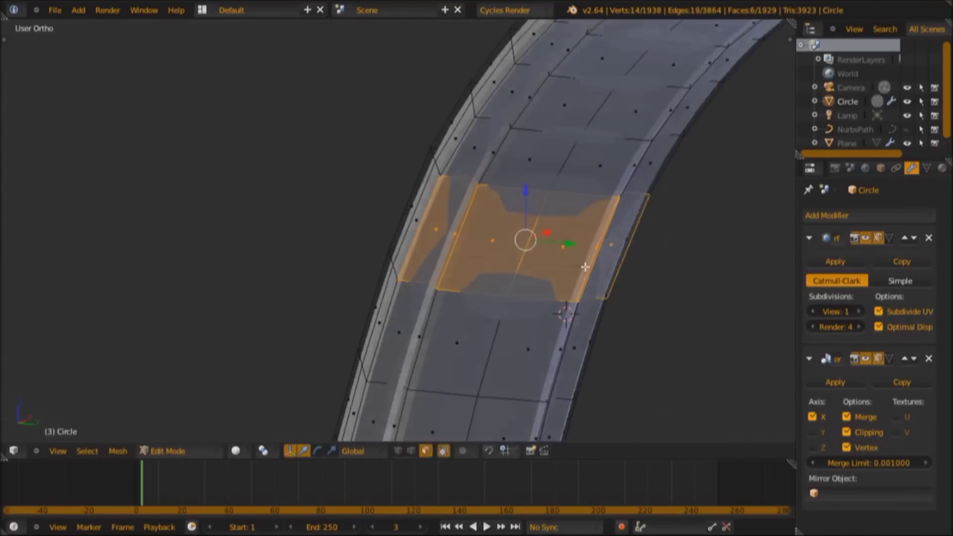
click(568, 279)
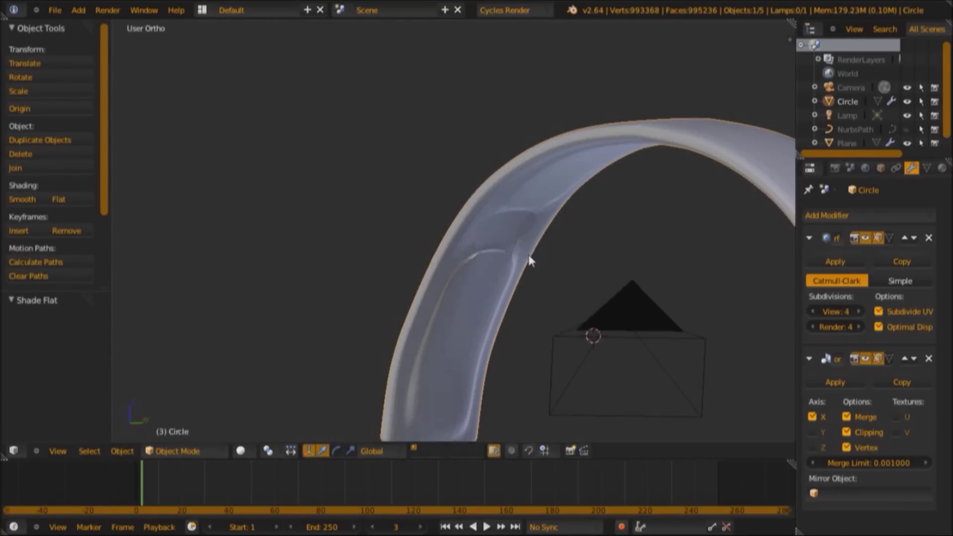
Save, remove the Multires modifier, loop-cut the headband arch, and raise Subsurf View to 3
key(ctrl+s)
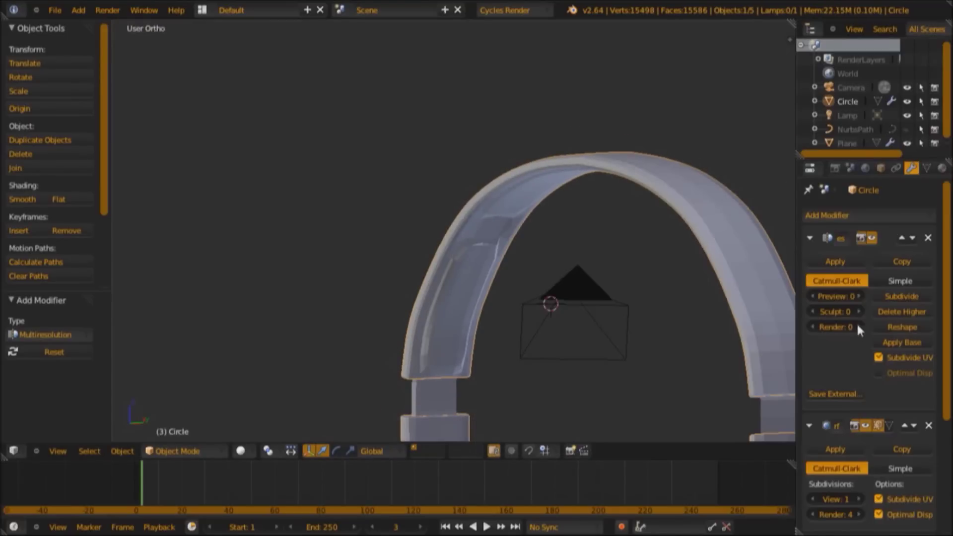
click(928, 237)
key(Tab)
scroll(465, 187, up, 5)
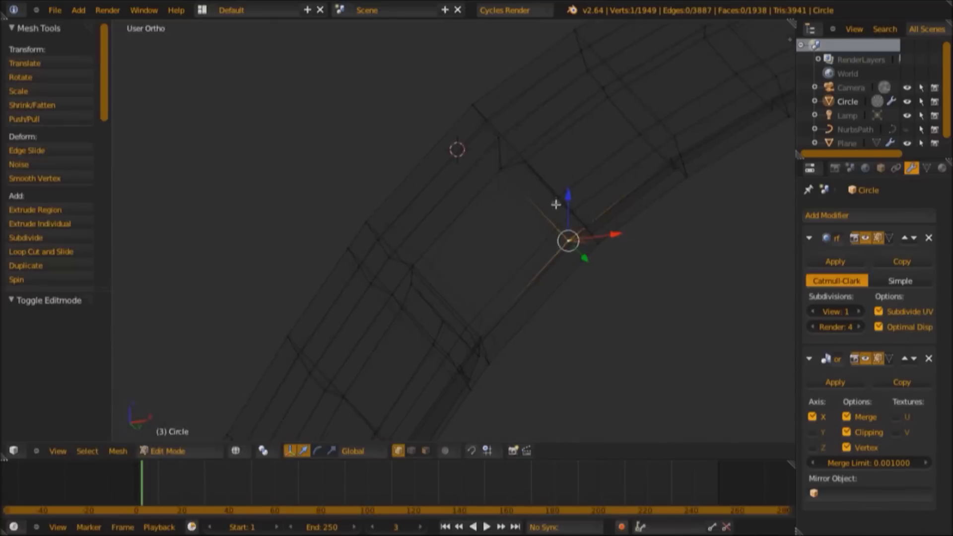
key(ctrl+r)
key(Tab)
key(Tab)
scroll(664, 187, up, 2)
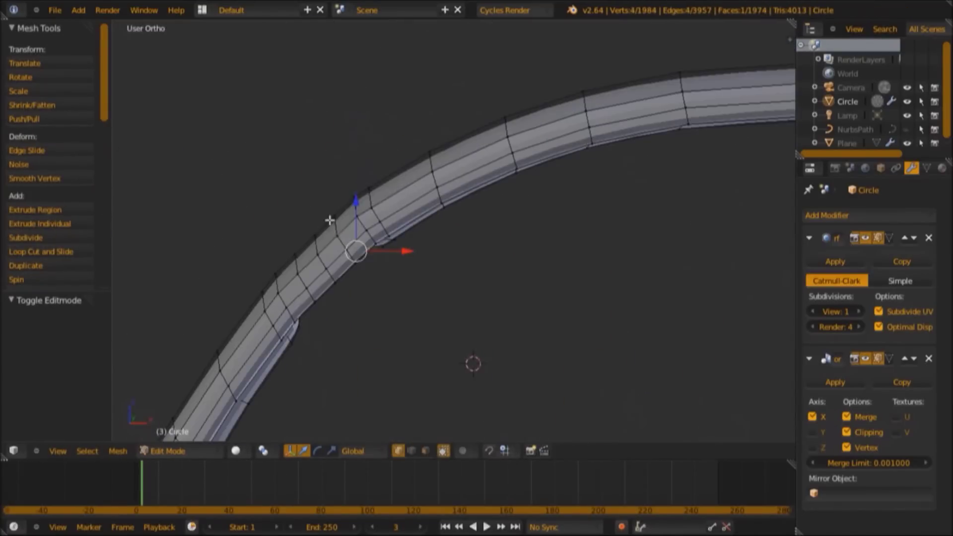
click(859, 311)
click(859, 312)
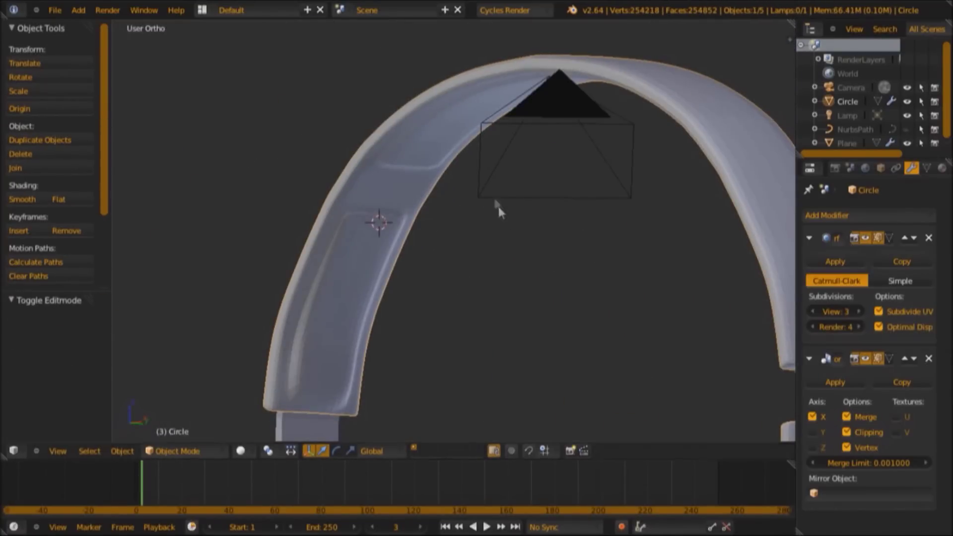
Switch to side view, select the scene camera, and move it along the X axis
key(KP_3)
key(KP_0)
key(g)
key(x)
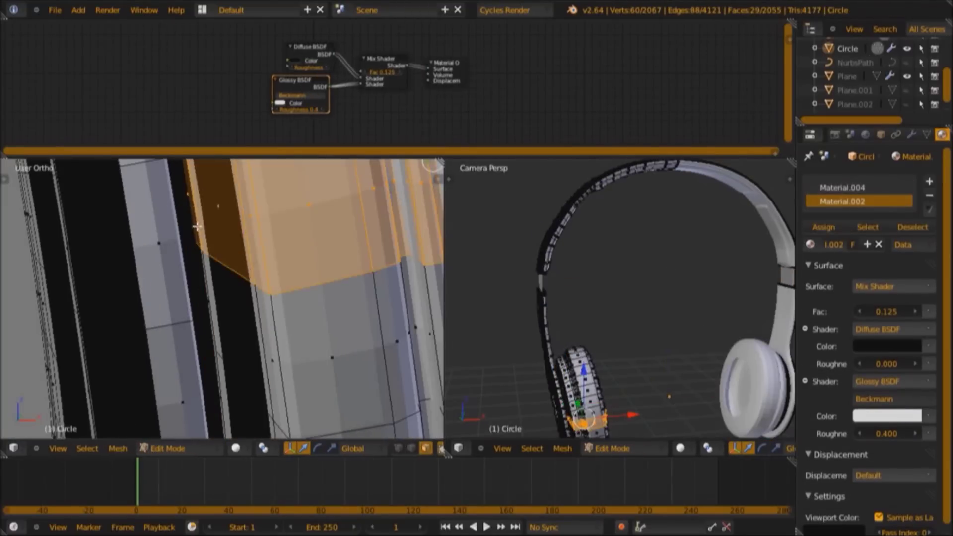
Clear the selection, select an edge loop on the headband, and edge-slide it along the band
scroll(197, 227, up, 3)
key(a)
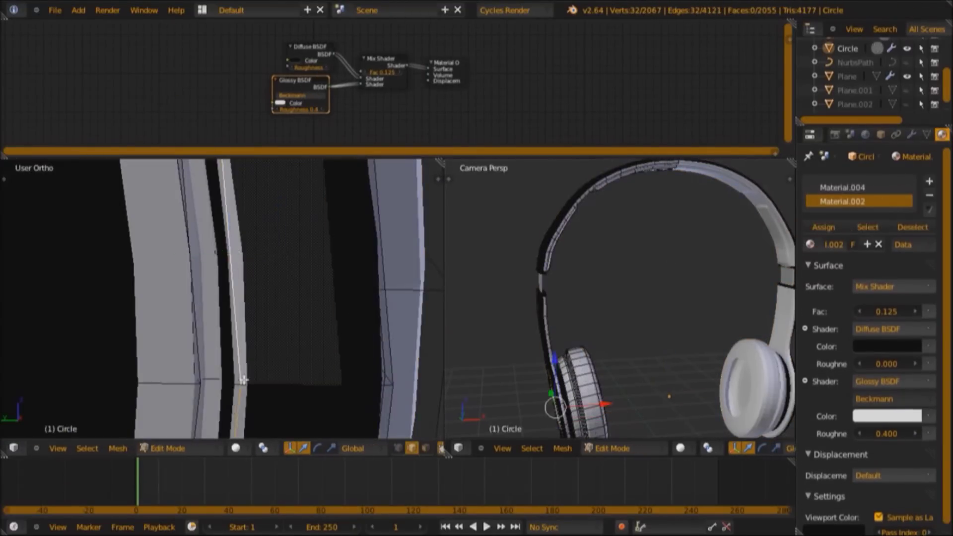
alt+right_click(208, 301)
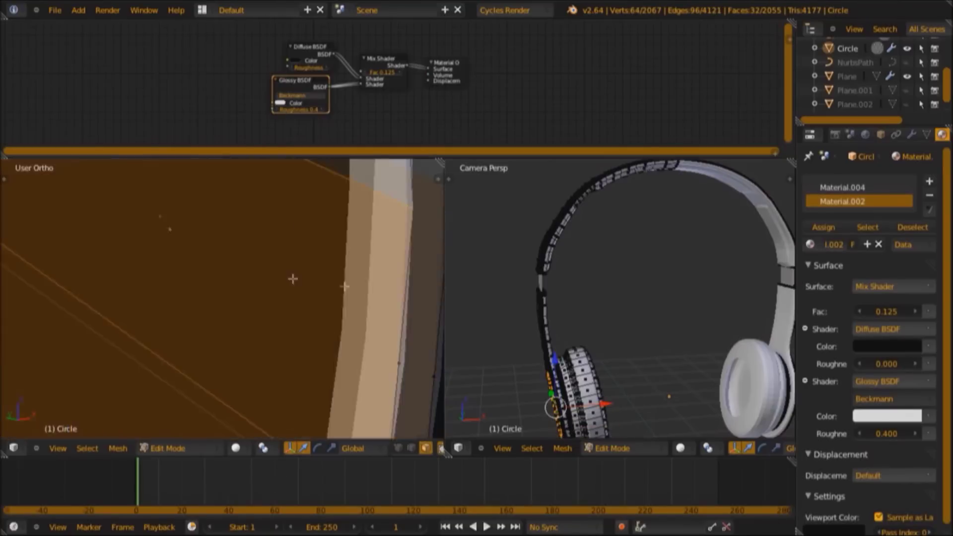
key(ctrl+e)
click(255, 264)
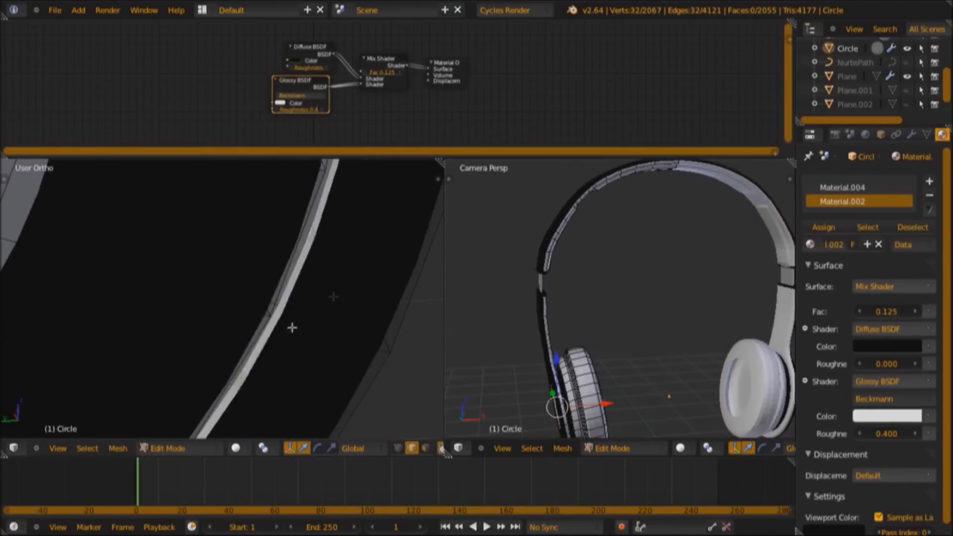
Select another band edge loop in wireframe and switch to the other material slot, Material.004
alt+right_click(340, 294)
key(z)
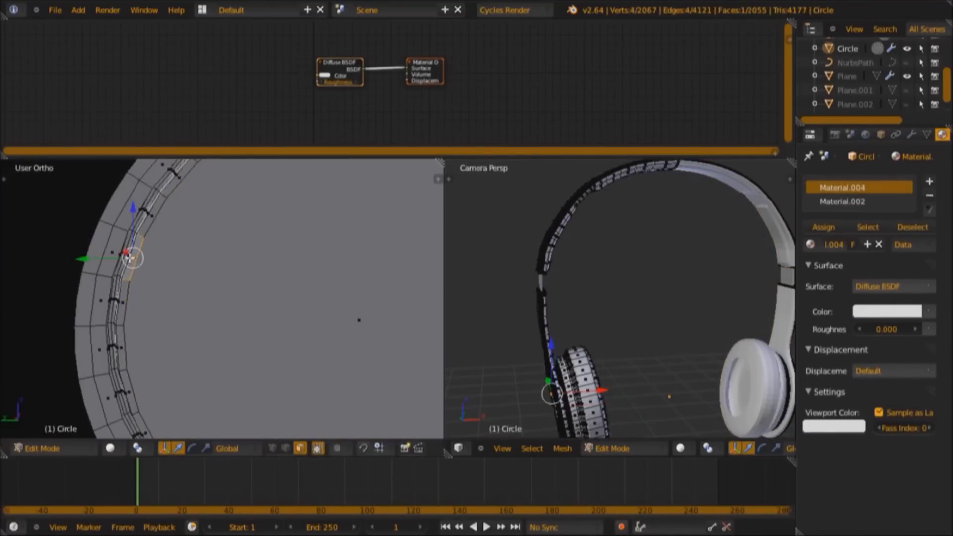
click(843, 201)
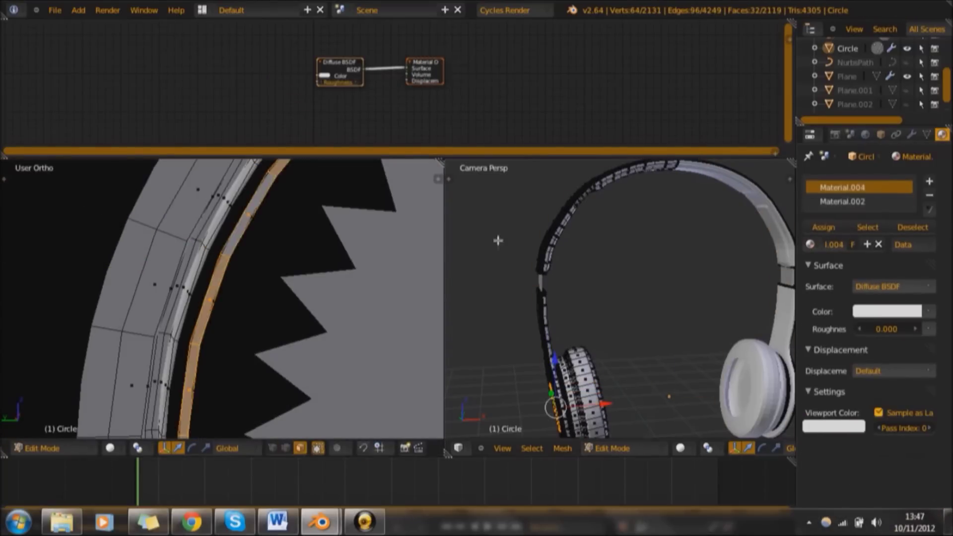
In Object Mode, preview the headphones in Rendered shading from a new angle, then pause the render
scroll(238, 228, down, 4)
key(Tab)
scroll(270, 296, down, 6)
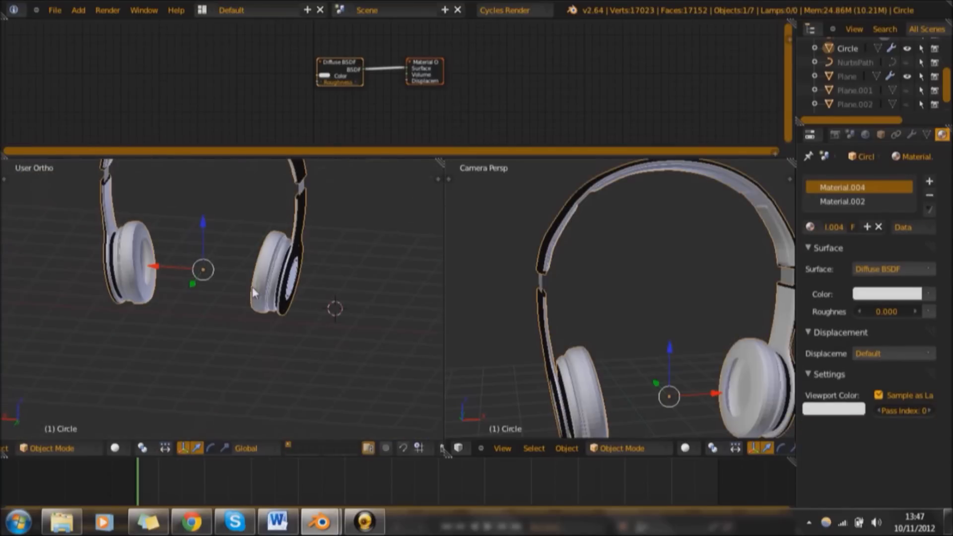
click(703, 359)
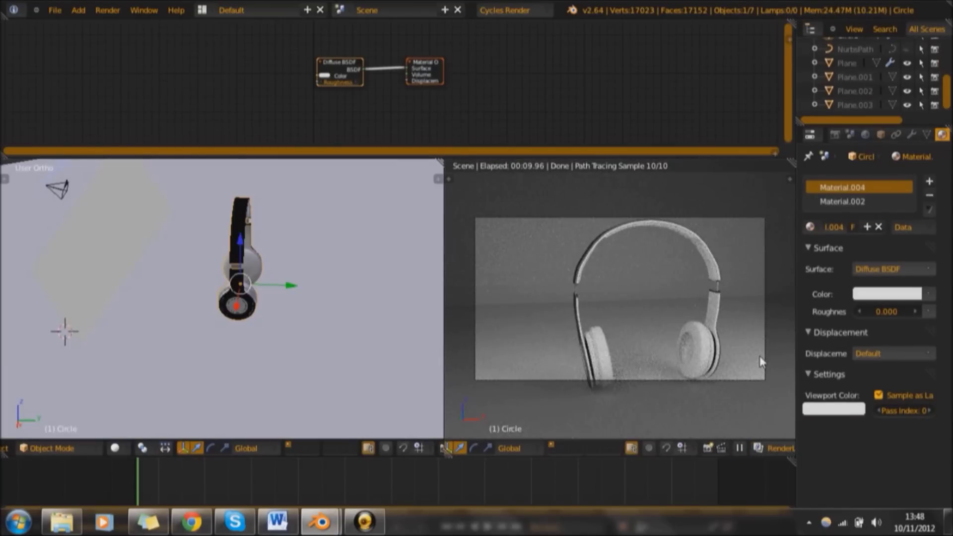
middle_drag(762, 362, 569, 251)
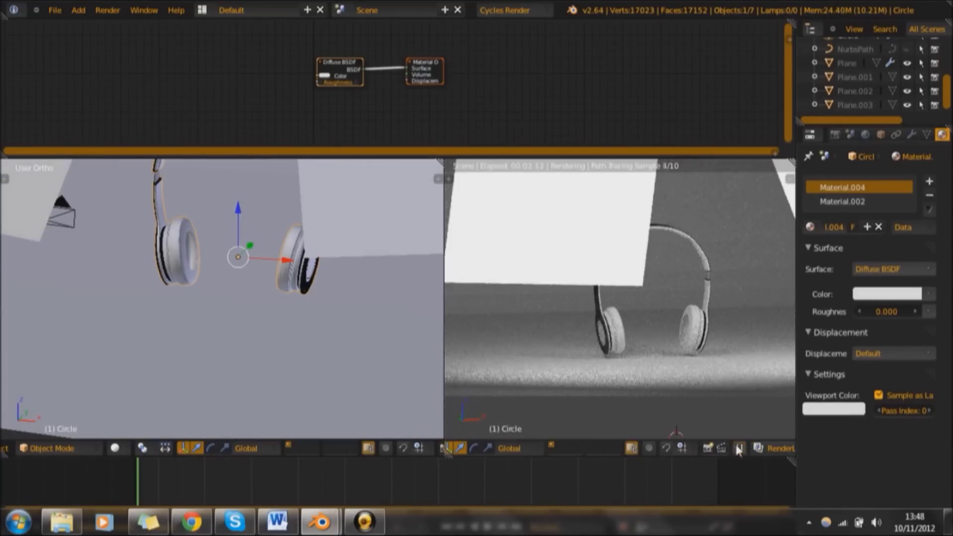
click(738, 449)
Return to editing the earcup mesh and switch over to the web browser
key(Tab)
scroll(214, 311, up, 5)
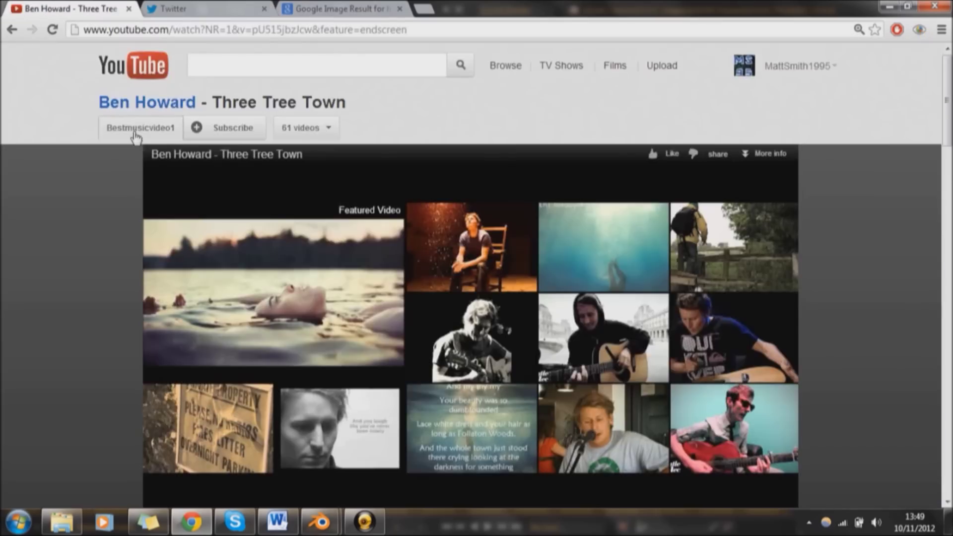
click(576, 239)
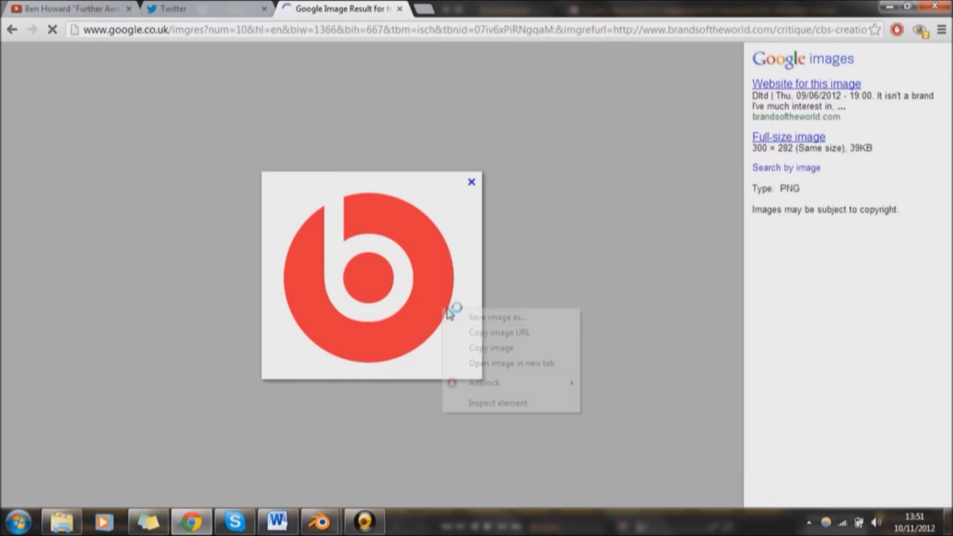
Save the Beats logo image from the Google Images results to disk
click(477, 326)
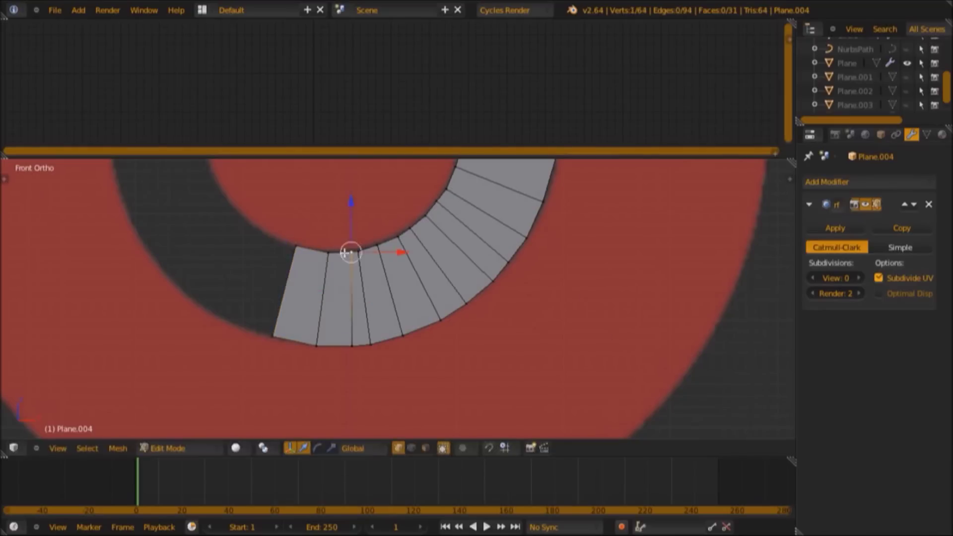
Extrude and rotate edges around the logo ring, then move the 'b' logo onto the earcup centre
scroll(357, 256, down, 3)
key(e)
key(r)
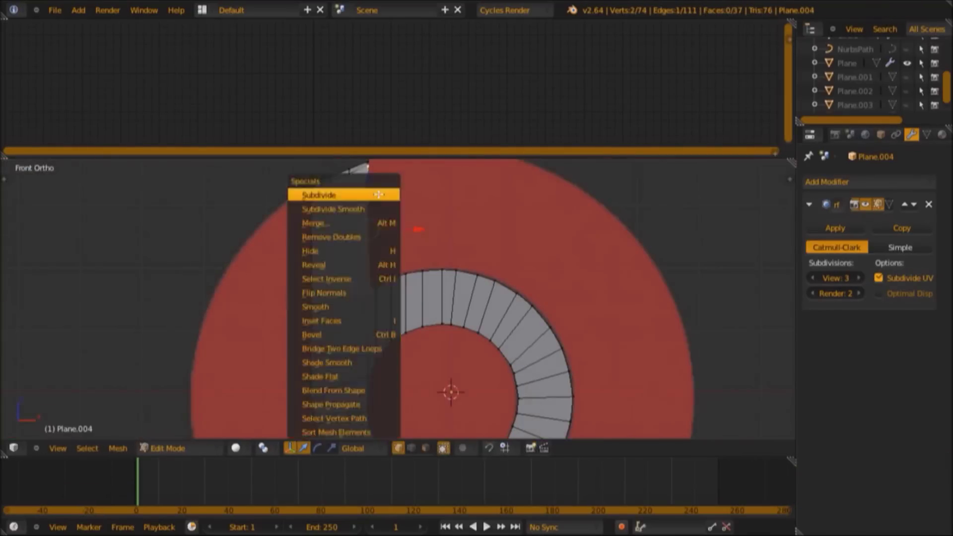
scroll(517, 255, down, 2)
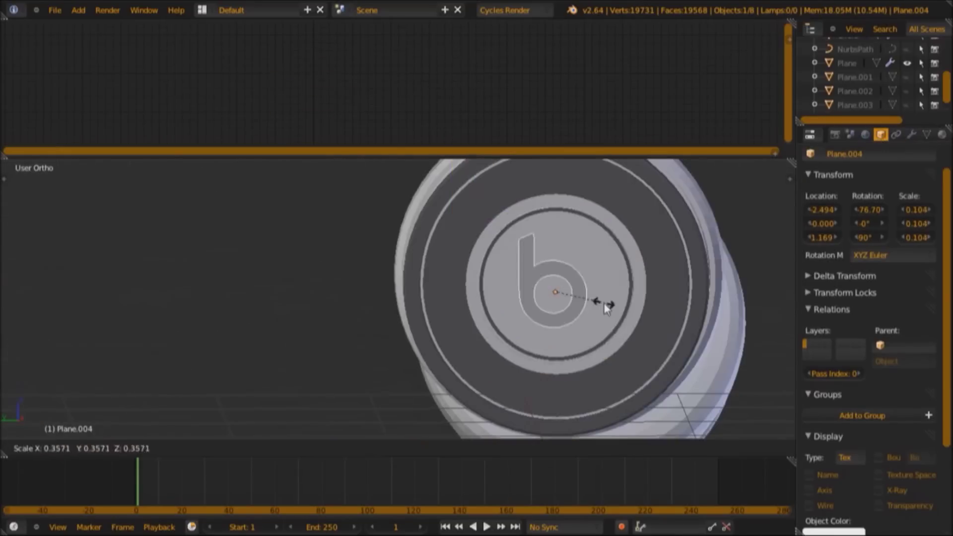
right_drag(603, 263, 579, 262)
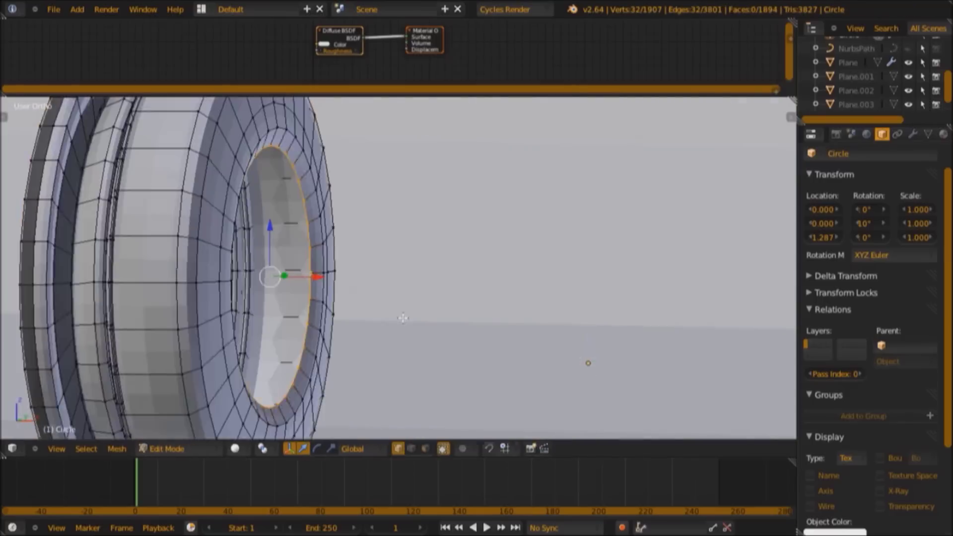
Show the earcup ring in Front Ortho view as a wireframe
key(KP_1)
key(z)
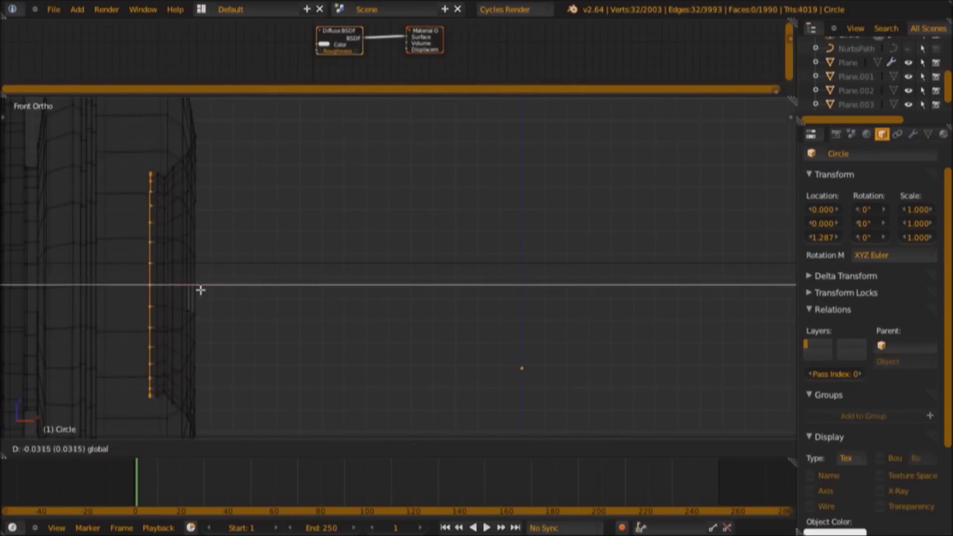